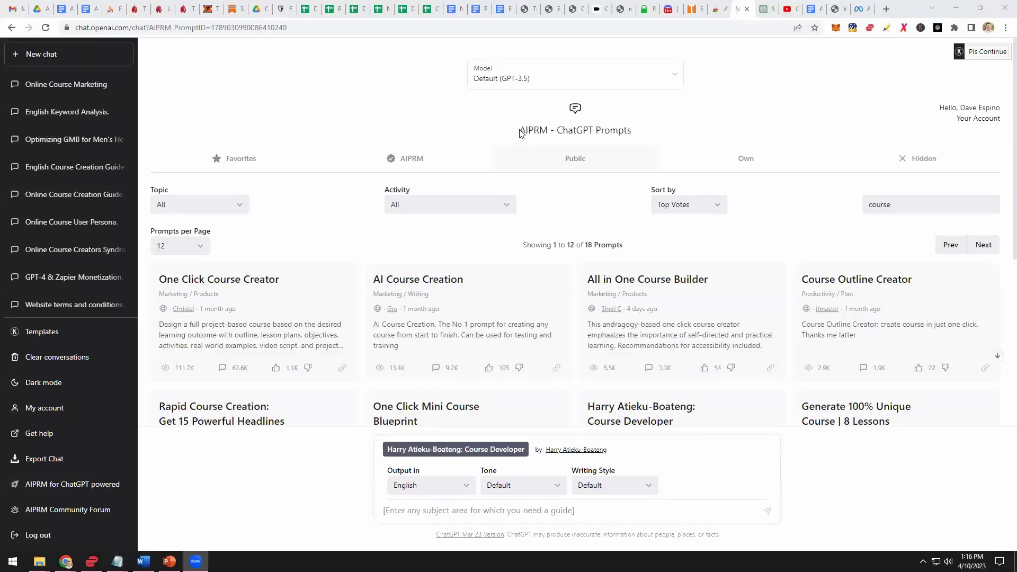
- Look at the AIPRM for ChatGPT extension page in the Chrome Web Store and return to the ChatGPT prompt library
left_click_drag(522, 130, 642, 137)
left_click(641, 138)
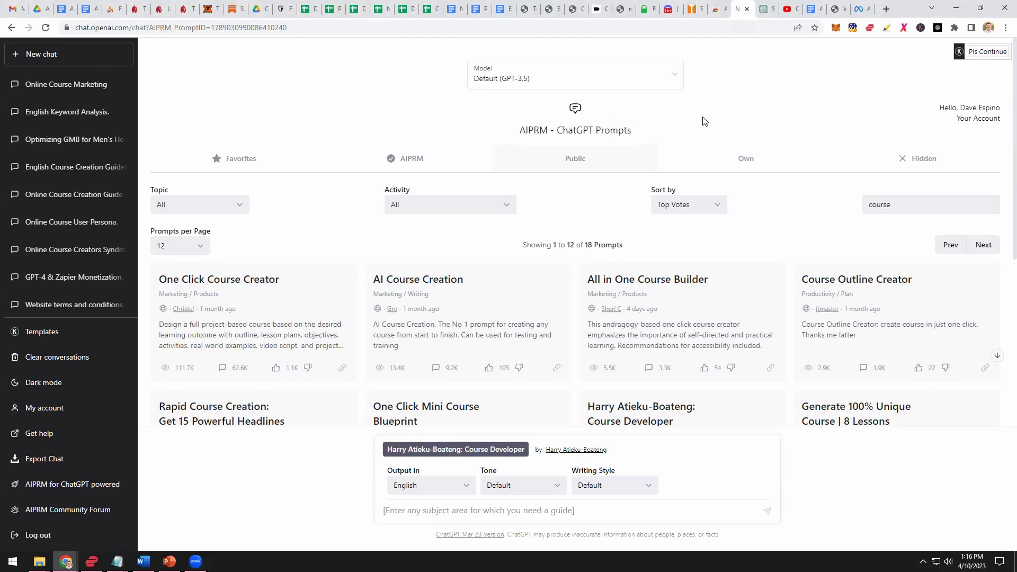
left_click(720, 15)
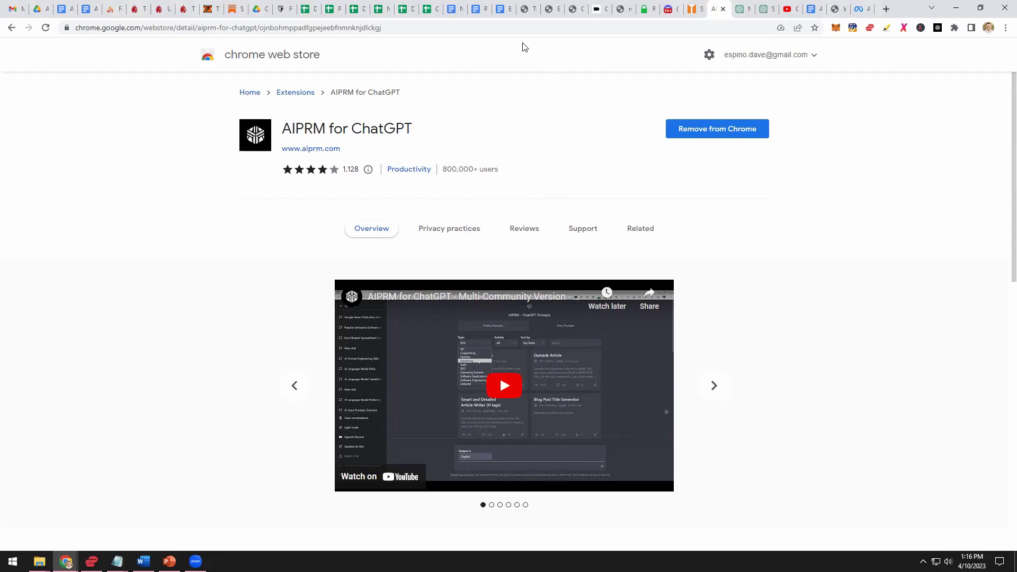
left_click(745, 11)
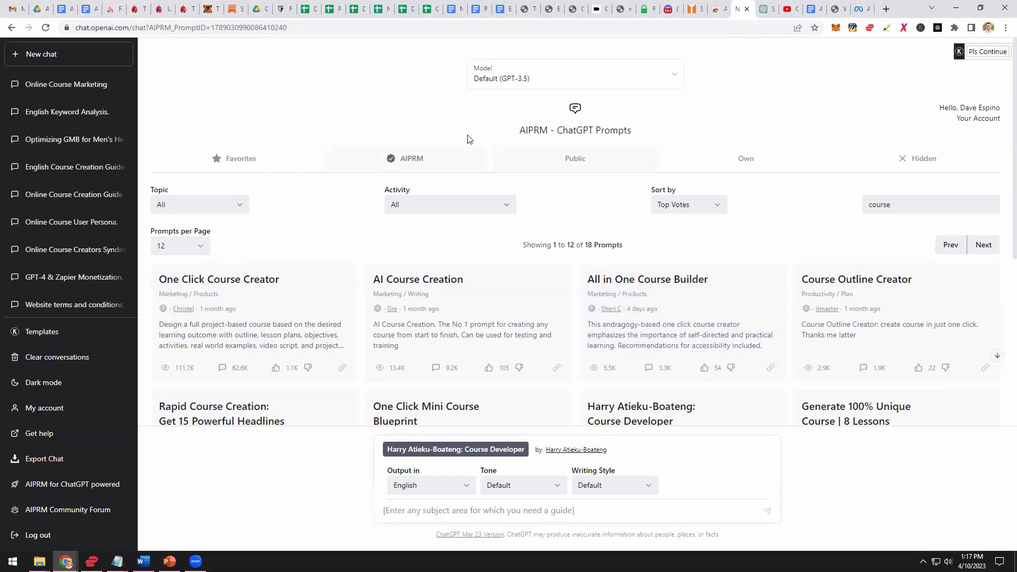
- Clear the prompt search and filter the public AIPRM prompts by "course" again
left_click(910, 211)
key("ctrl+a")
key("BackSpace")
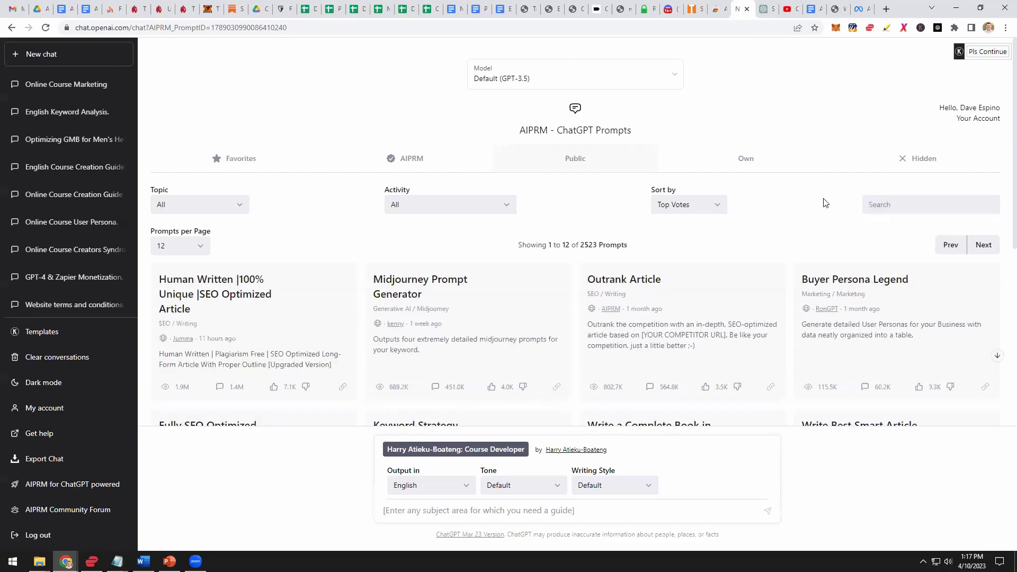
left_click_drag(582, 245, 594, 245)
left_click(894, 210)
type("course")
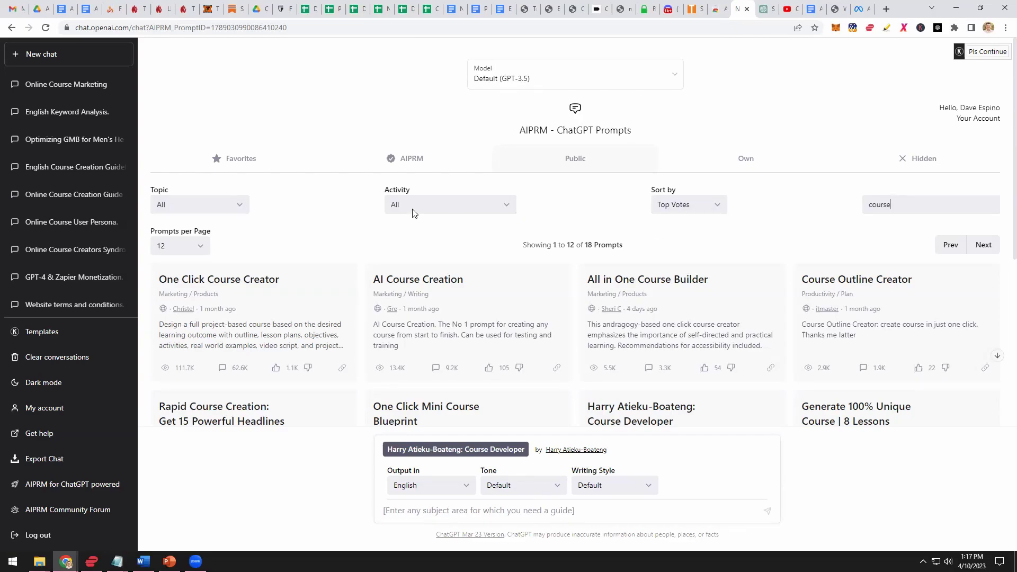
- Choose the One Click Course Creator prompt and submit the topic "The basics of digital marketing"
scroll(612, 201, "down", 1)
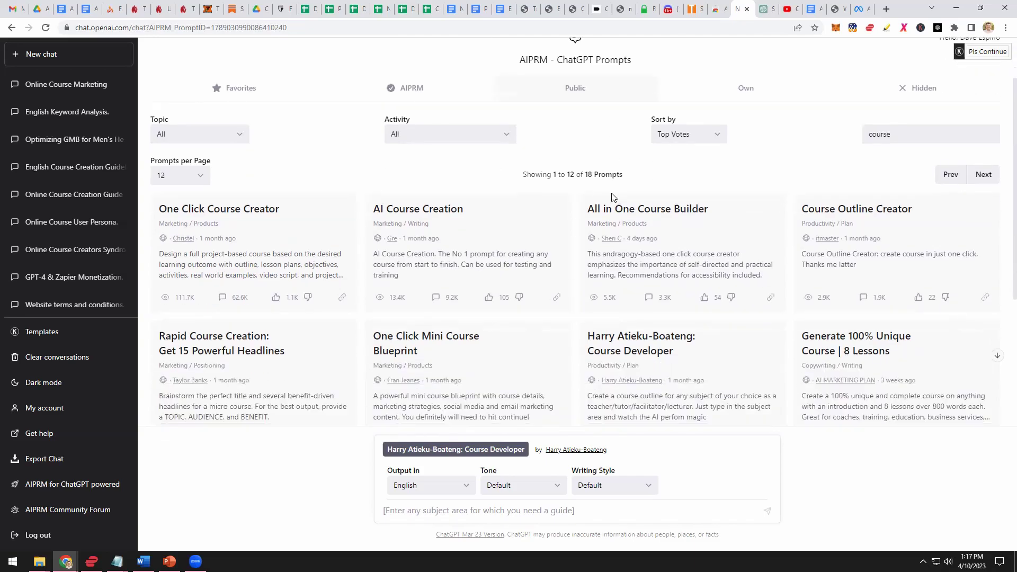
left_click(235, 251)
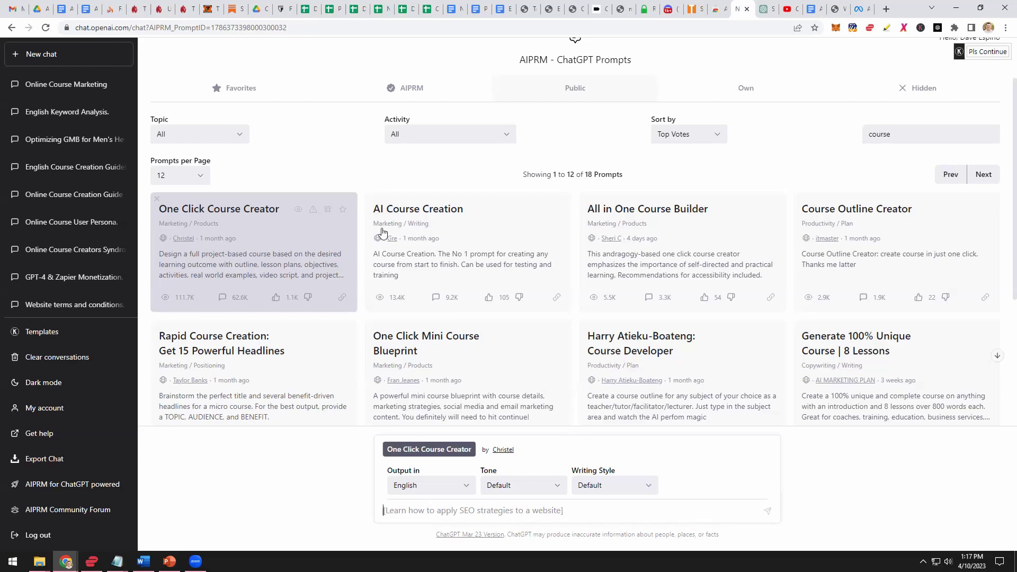
left_click(768, 11)
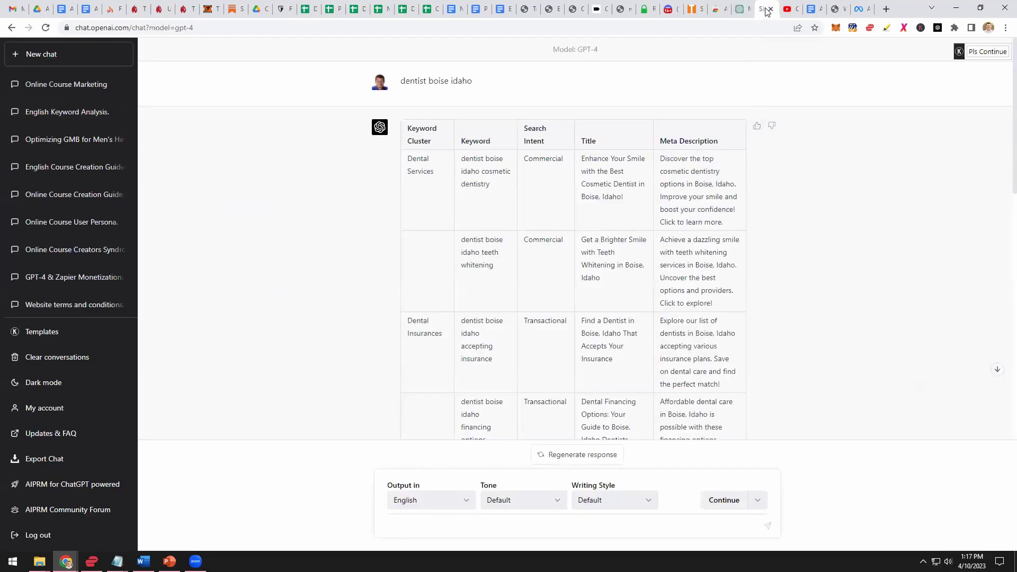
left_click(742, 9)
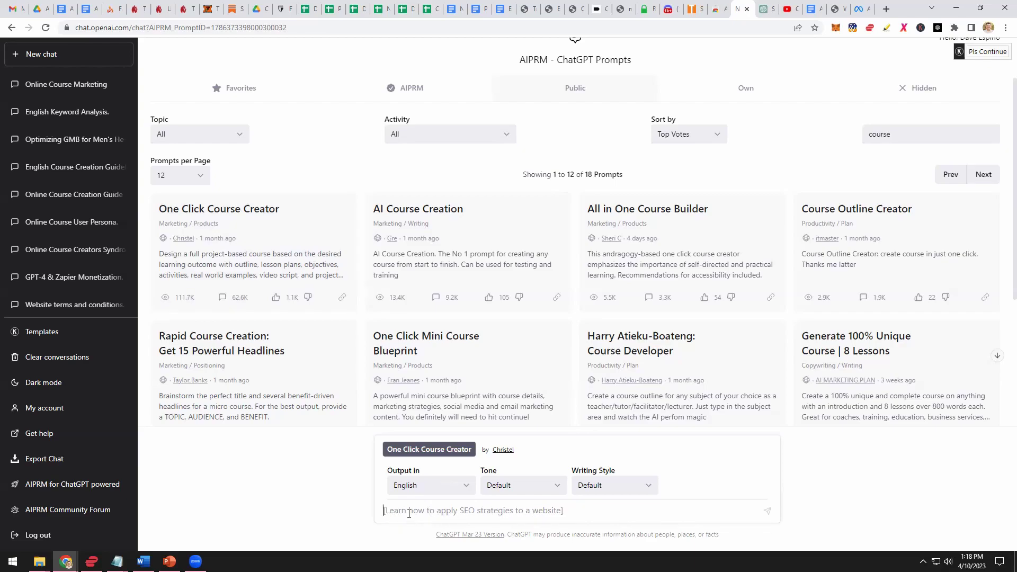
type("The")
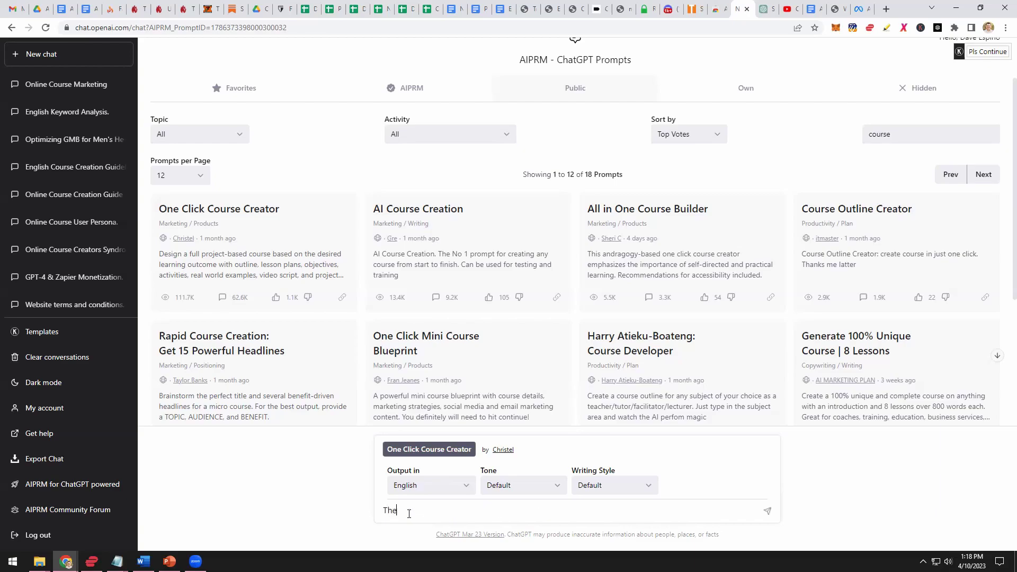
type(" basics of digital marketing")
left_click(767, 511)
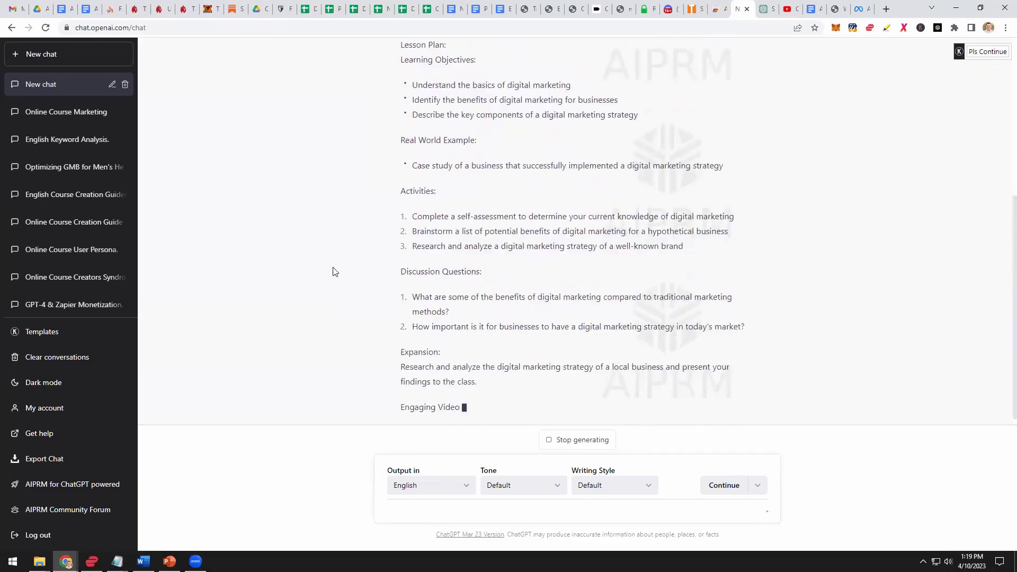
- Read through the generated digital marketing course, from the course description and Module 1 to the end of Module 3
scroll(314, 268, "up", 5)
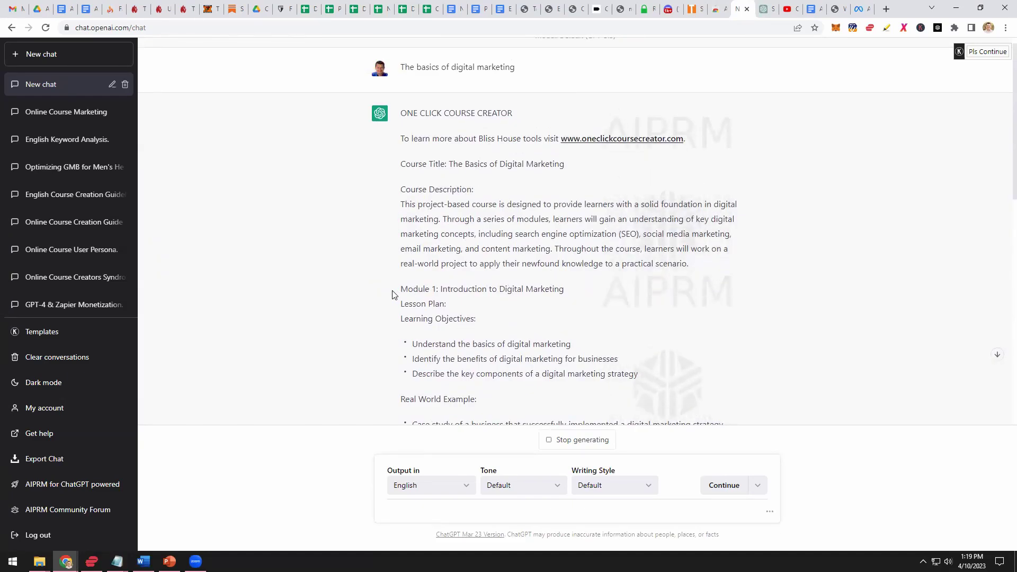
scroll(383, 251, "down", 1)
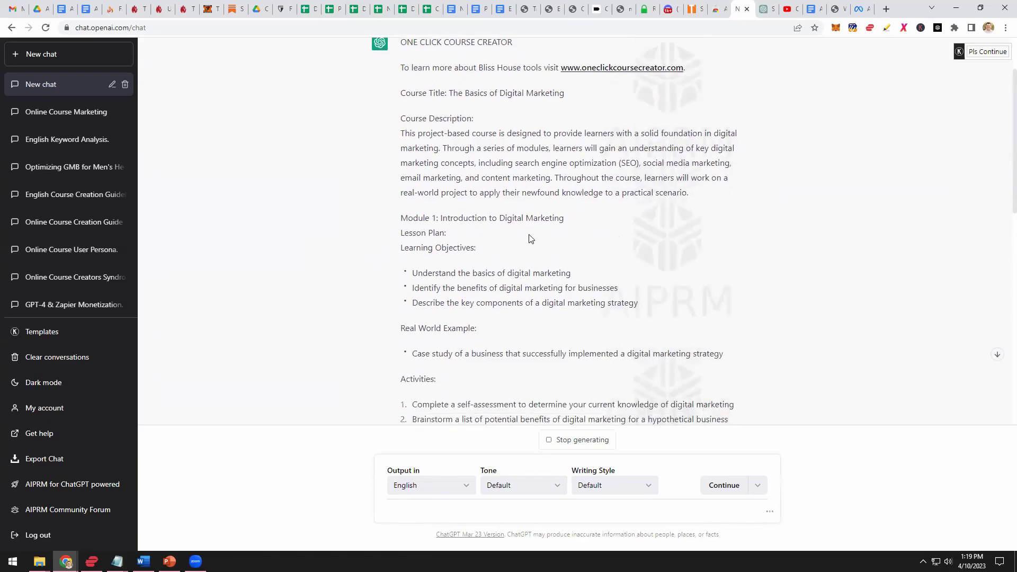
scroll(420, 197, "down", 1)
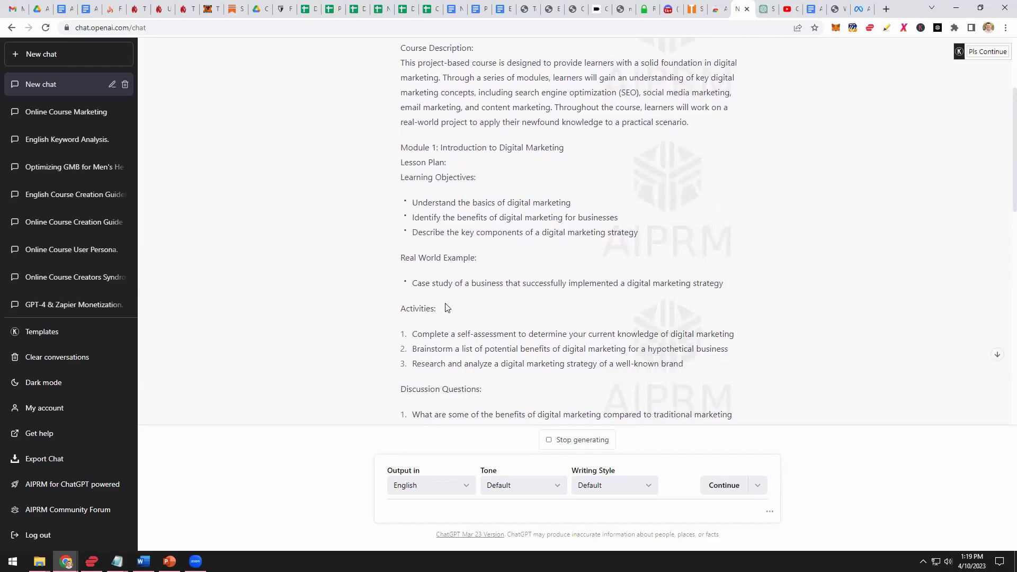
scroll(371, 298, "down", 1)
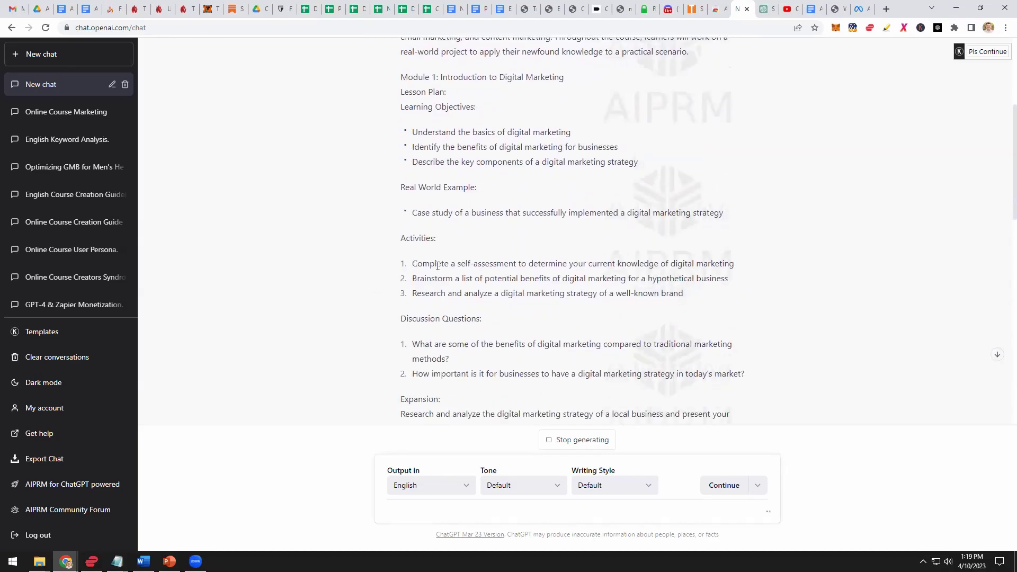
scroll(389, 315, "down", 2)
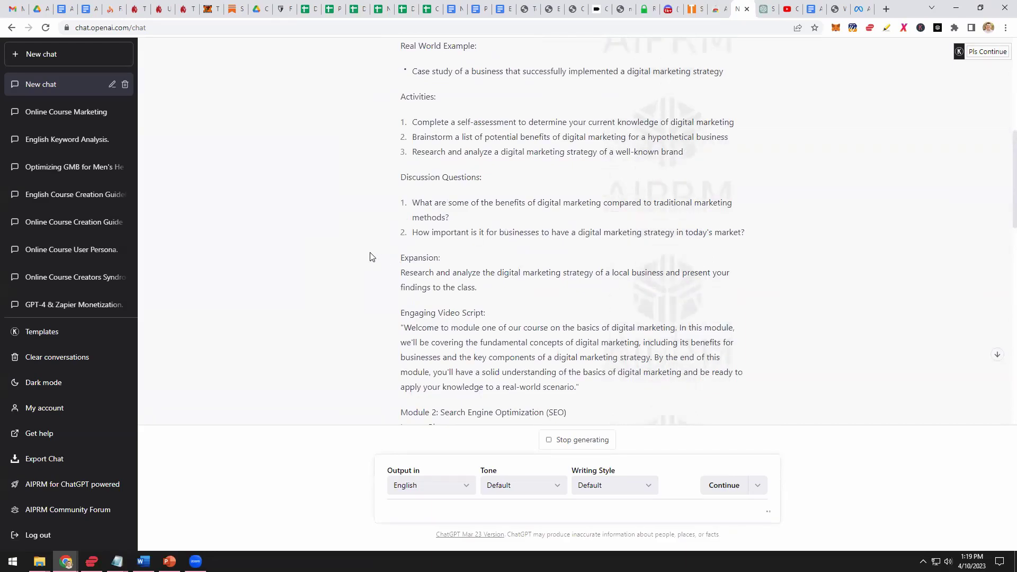
scroll(379, 249, "down", 1)
scroll(394, 249, "down", 1)
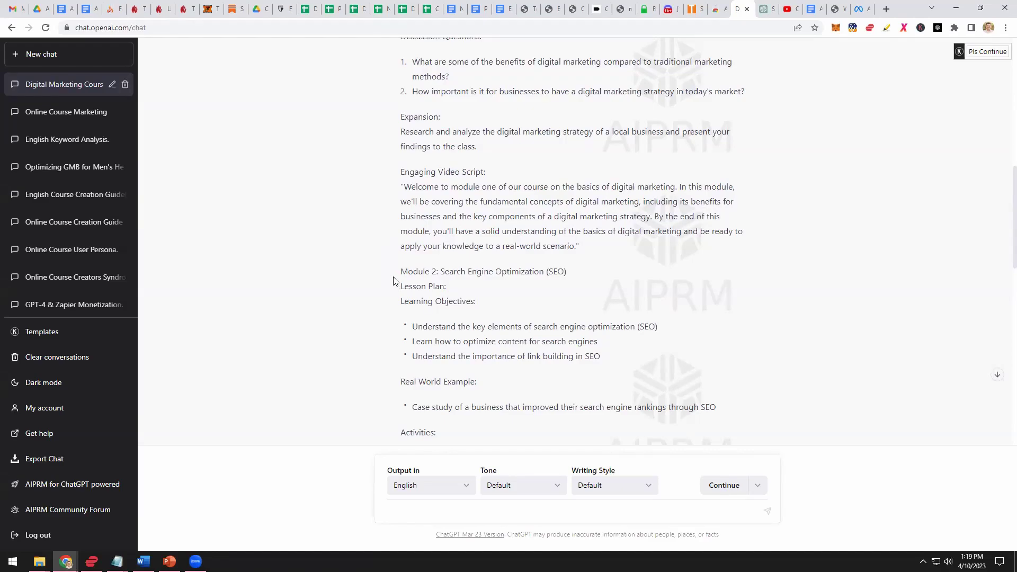
scroll(395, 281, "down", 5)
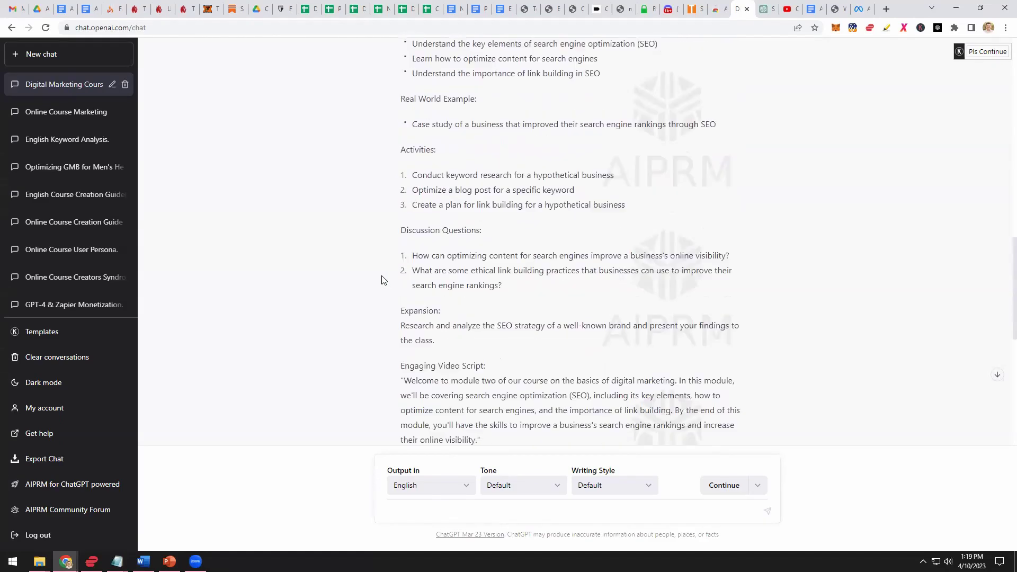
scroll(383, 280, "down", 4)
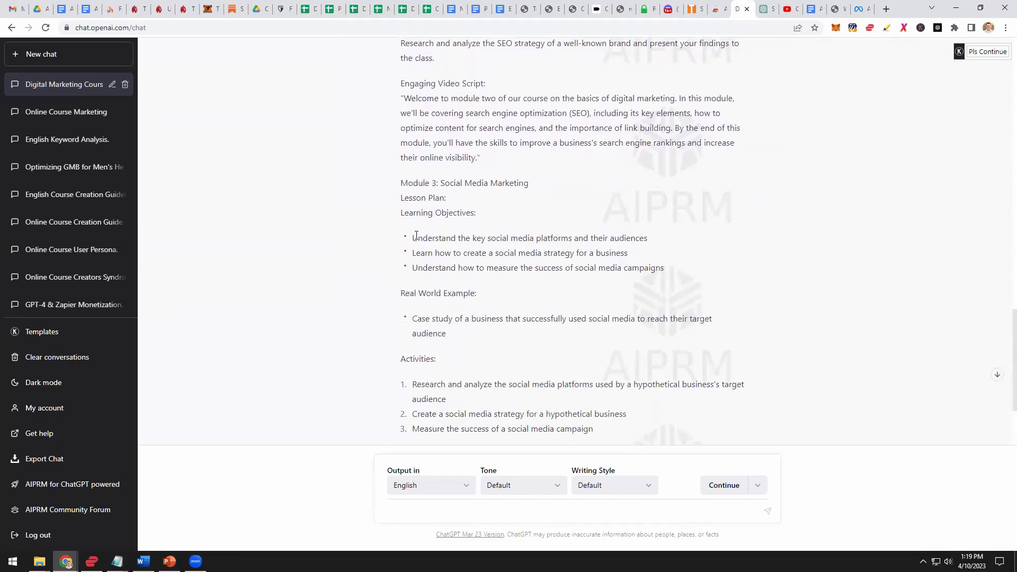
scroll(336, 261, "down", 3)
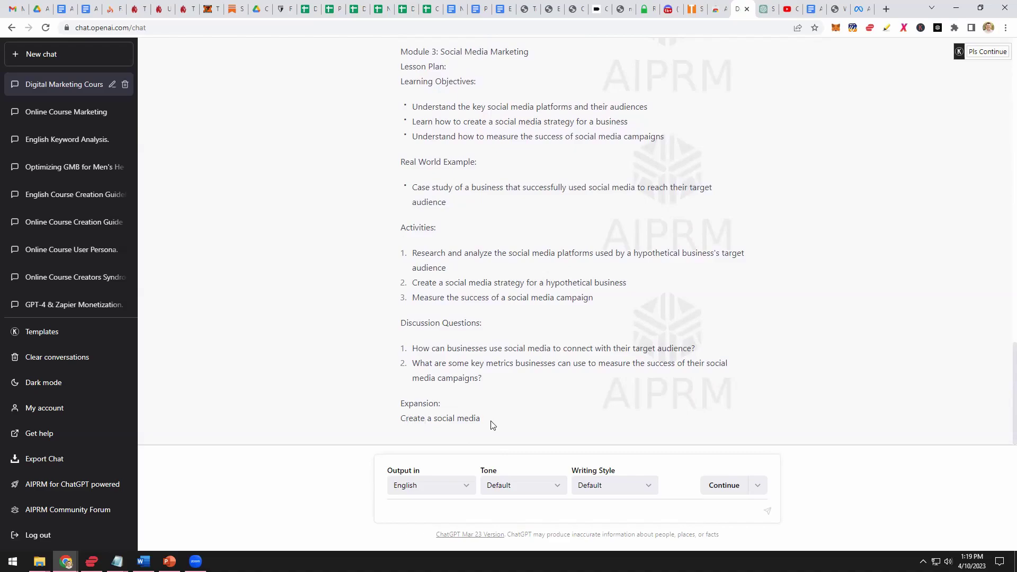
- Have ChatGPT continue the course outline from the cut-off Expansion section of Module 3
mouse_move(984, 55)
key("Return")
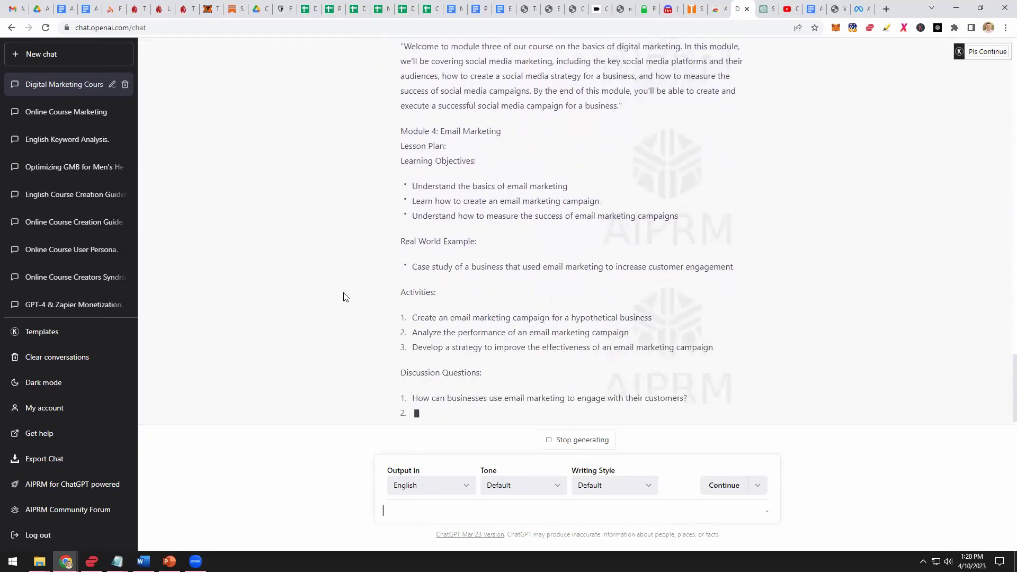
scroll(330, 268, "up", 15)
scroll(337, 255, "down", 15)
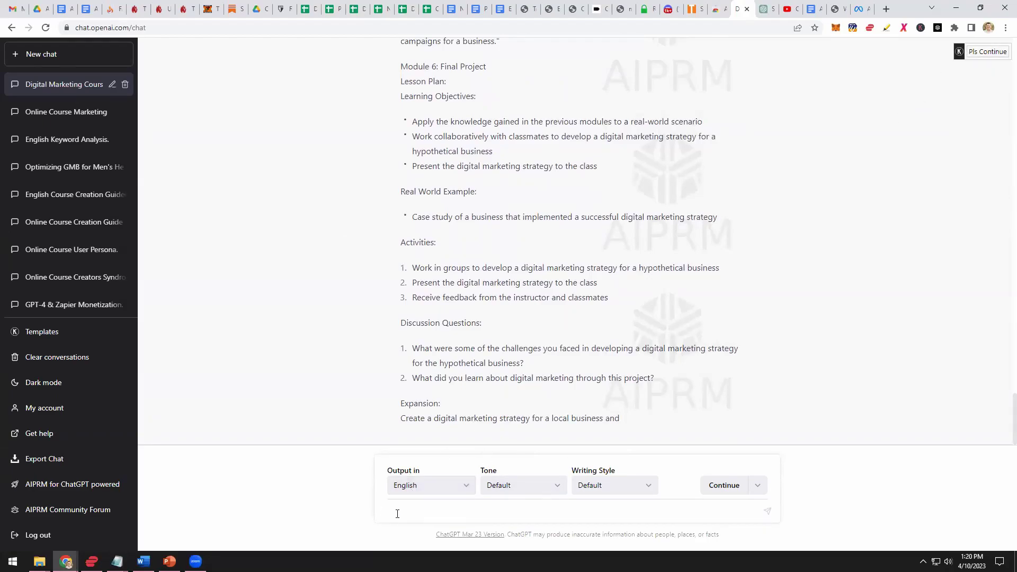
- Send "continue" to get the rest of the outline after Module 6's cut-off Expansion section
type("cor")
type("tinue")
key("Return")
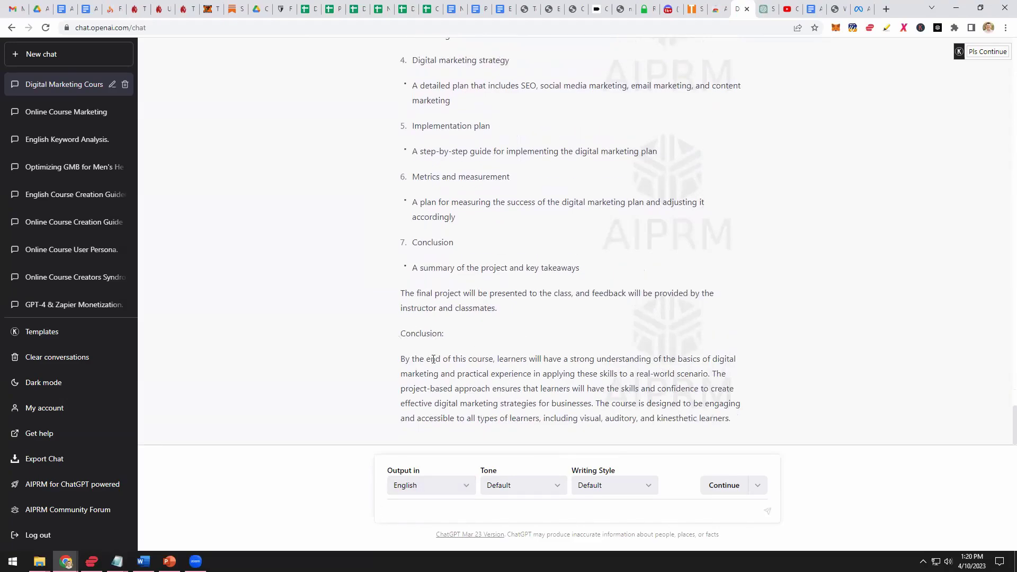
- Copy the Learning Objectives and Real World Example text of Module 1 from the first response
scroll(405, 363, "up", 15)
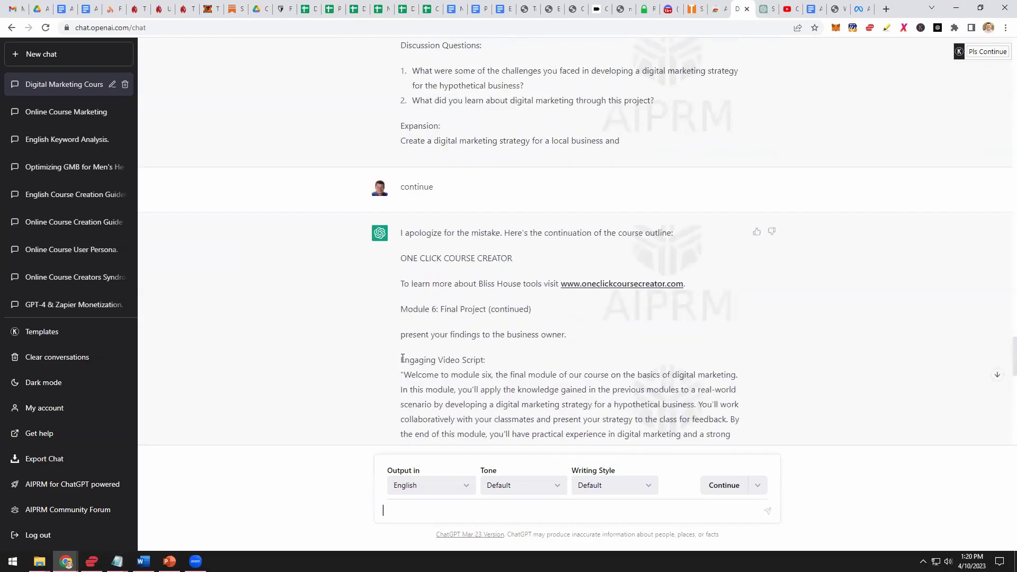
scroll(406, 363, "up", 10)
scroll(408, 371, "up", 15)
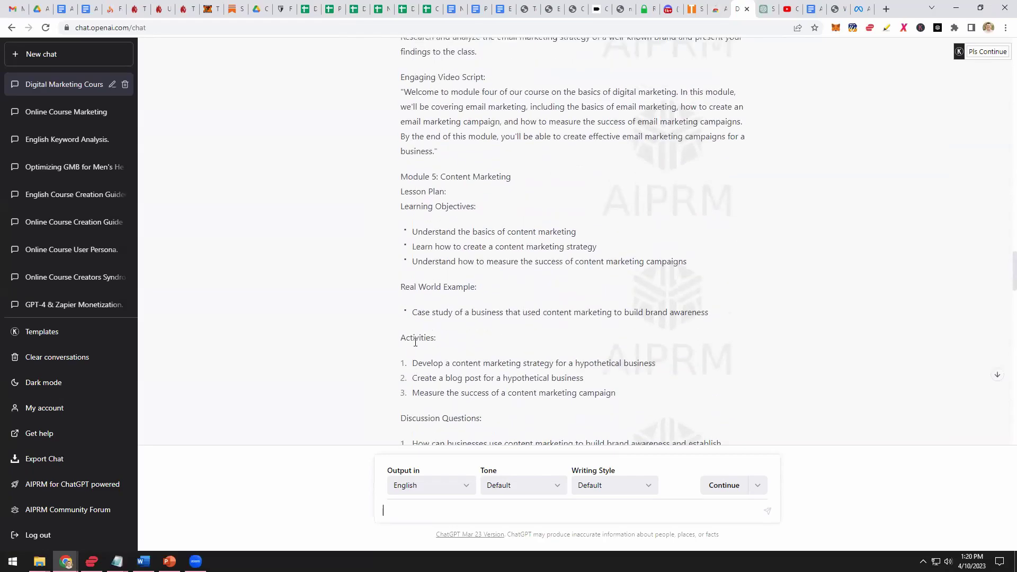
scroll(416, 343, "up", 8)
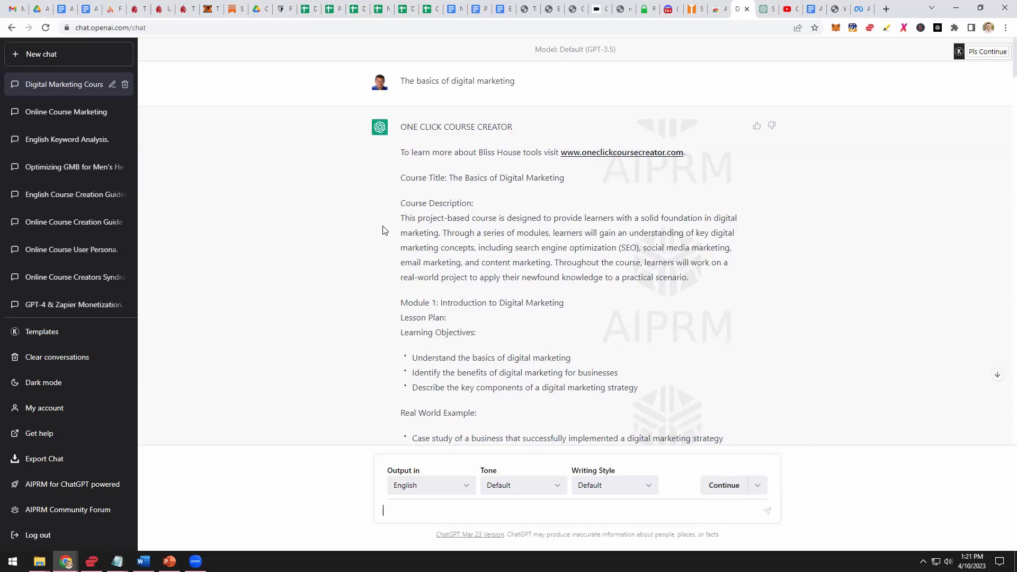
scroll(382, 233, "down", 2)
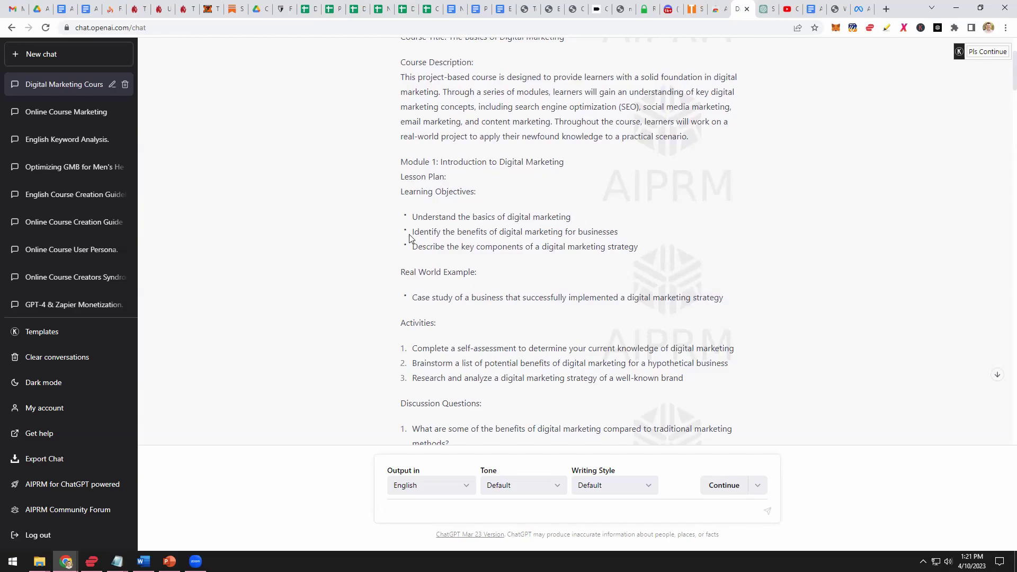
scroll(355, 206, "down", 1)
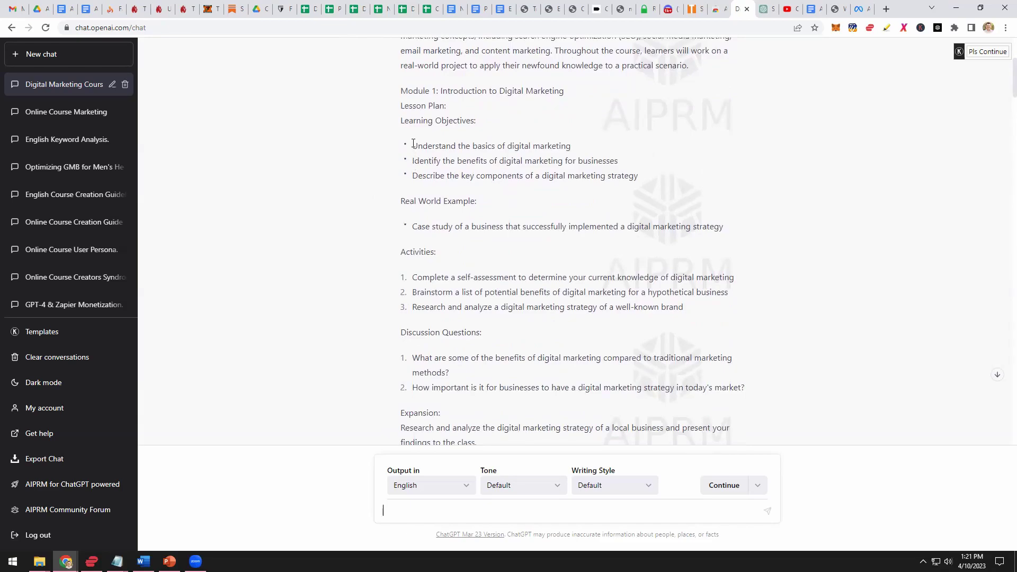
left_click_drag(401, 121, 409, 120)
left_click_drag(471, 145, 744, 233)
key("ctrl+c")
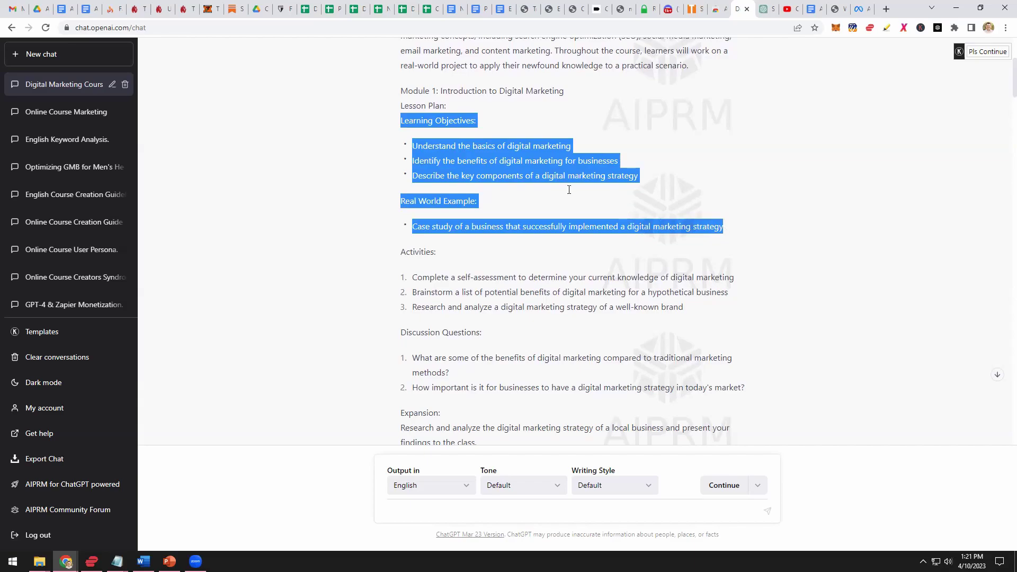
right_click(480, 156)
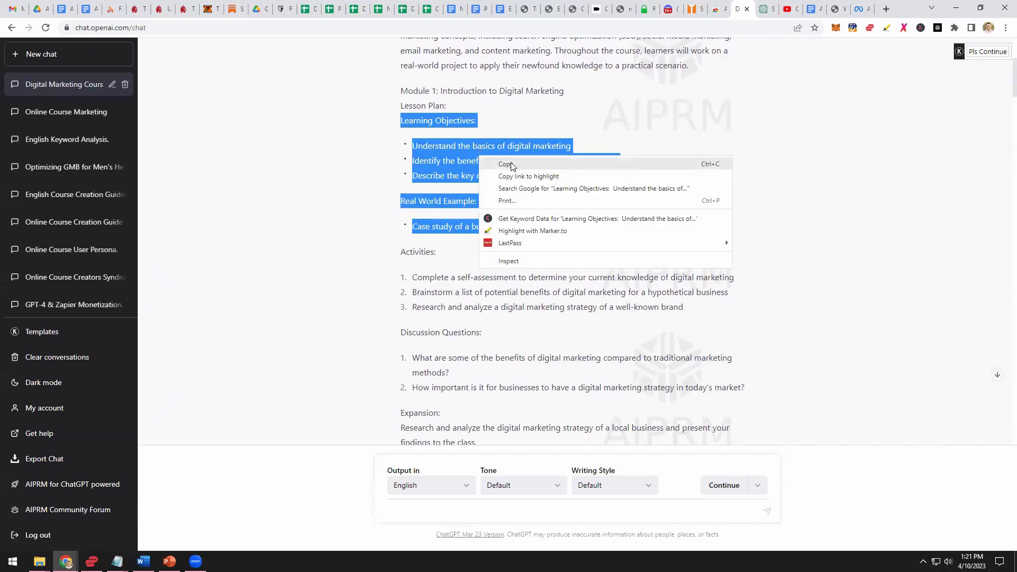
left_click(508, 163)
- Send the request "give full details about these:" followed by the copied Module 1 text
left_click(423, 512)
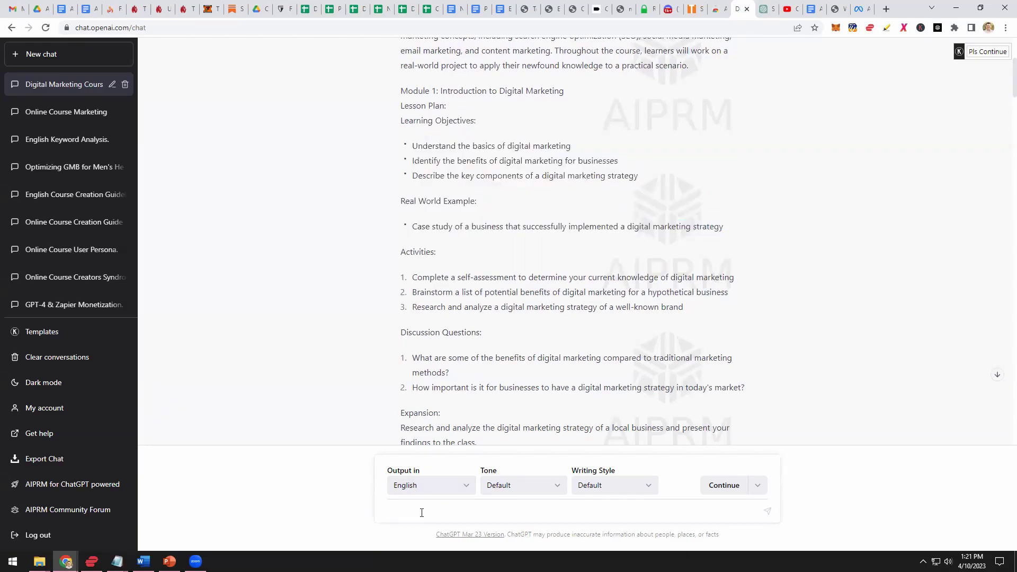
type("give full details about these:")
key("ctrl+v")
key("Return")
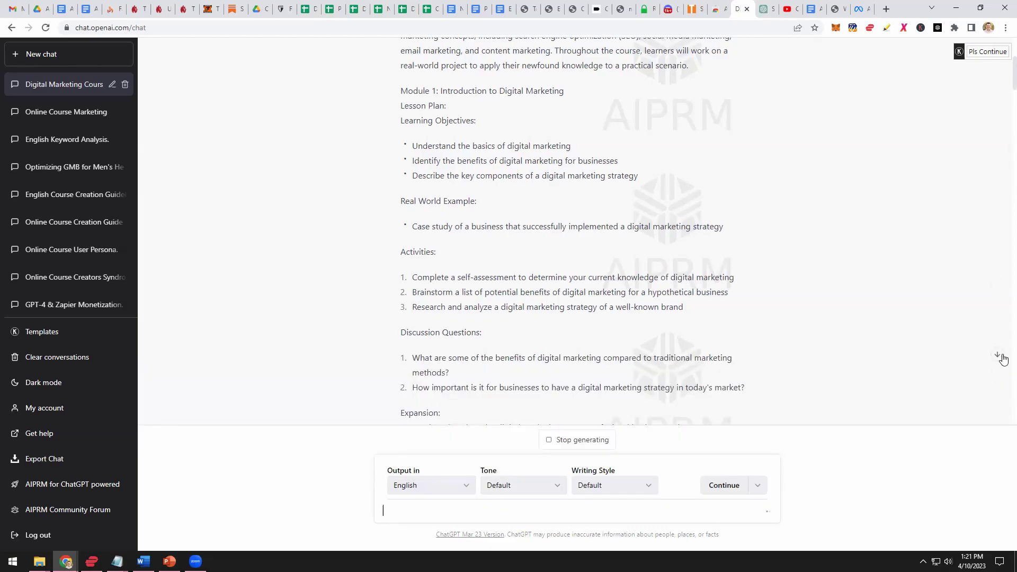
- View the detailed answer about the learning objectives and return to Module 1 in the original course outline
left_click(998, 357)
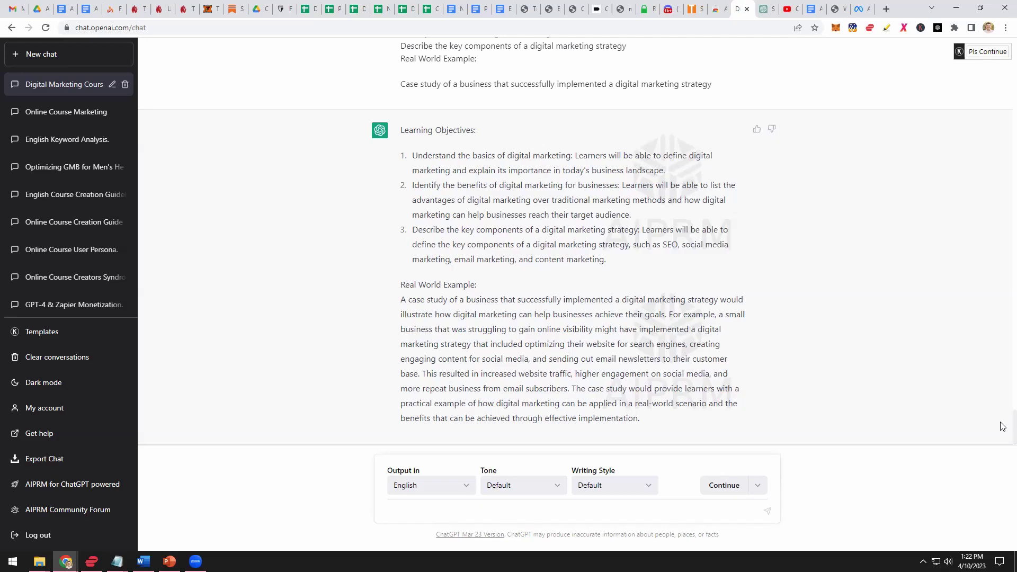
left_click_drag(1003, 427, 1002, 58)
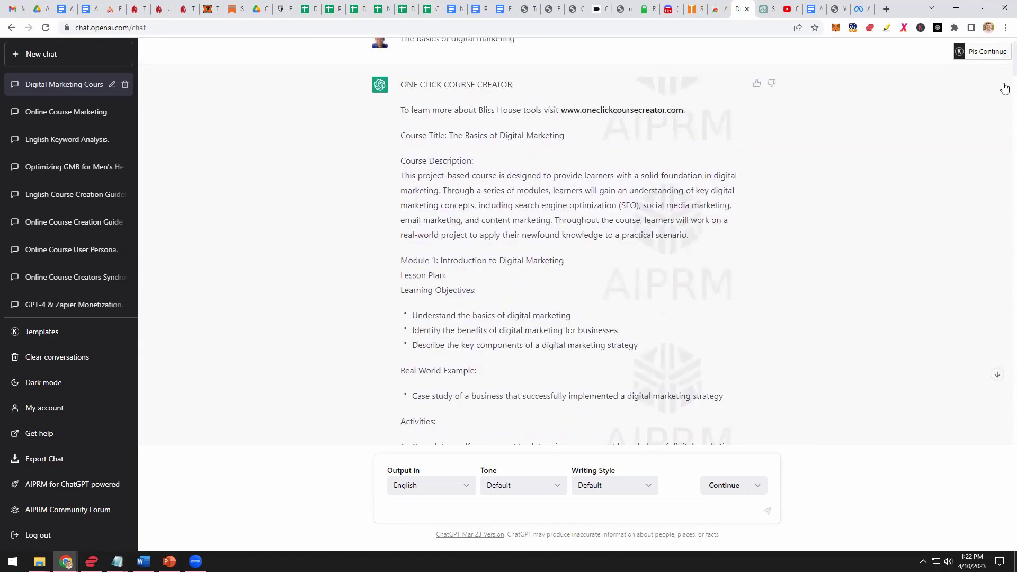
scroll(846, 325, "down", 1)
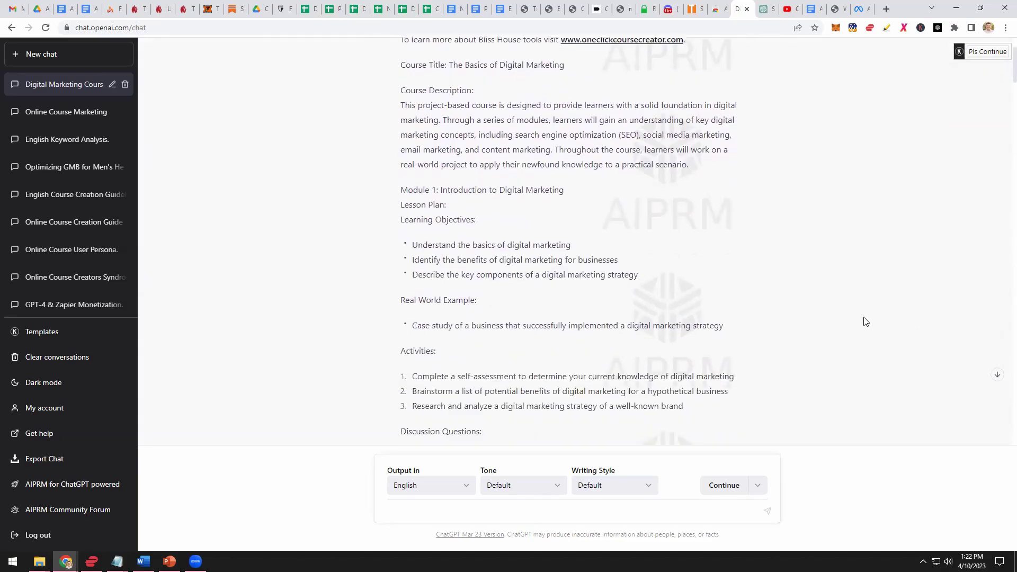
- Send the request "write a comprehensive script for this course that teaches these concepts:" followed by the three copied Module 1 learning objectives
scroll(1003, 75, "down", 1)
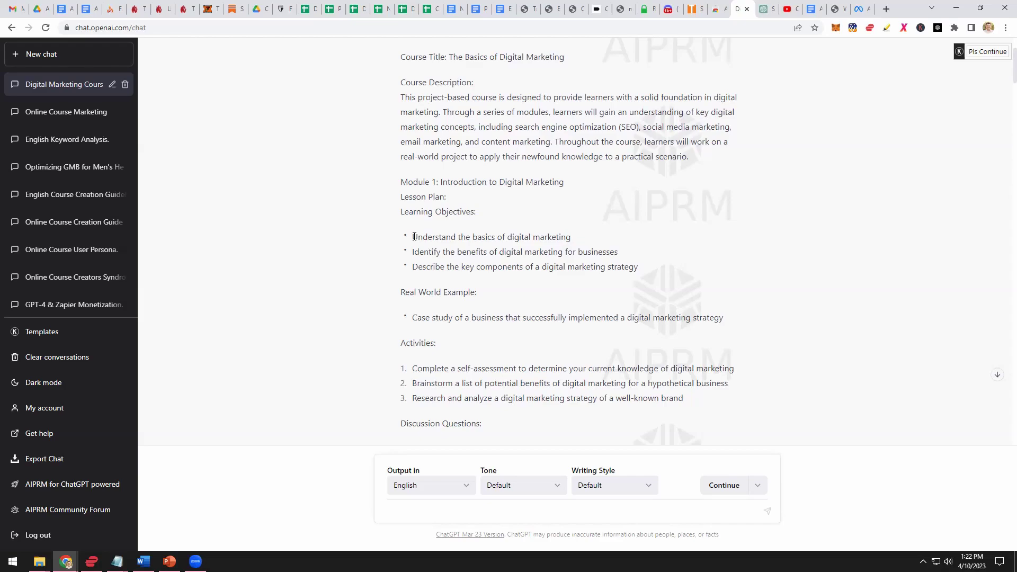
left_click_drag(414, 237, 677, 264)
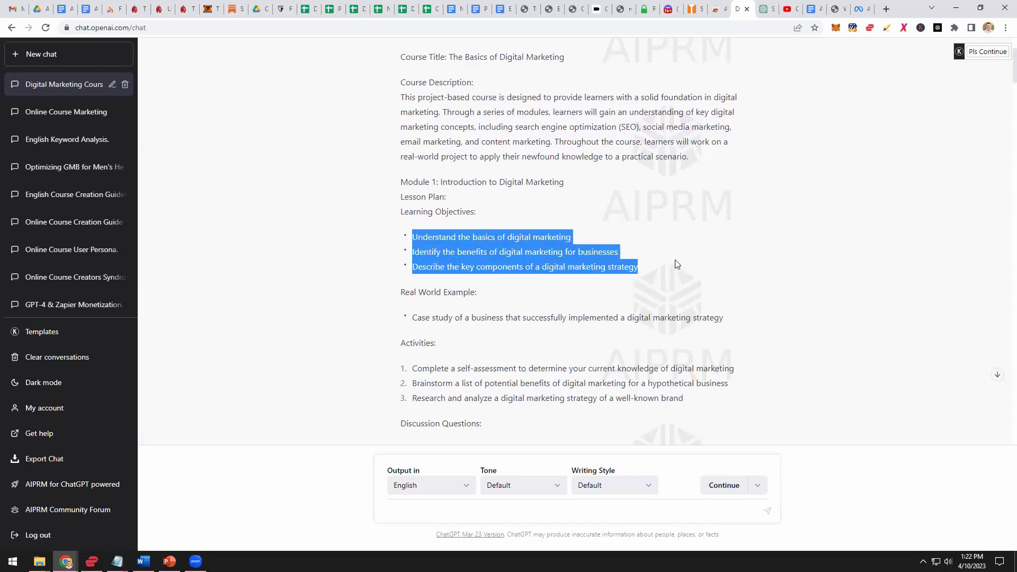
left_click(411, 512)
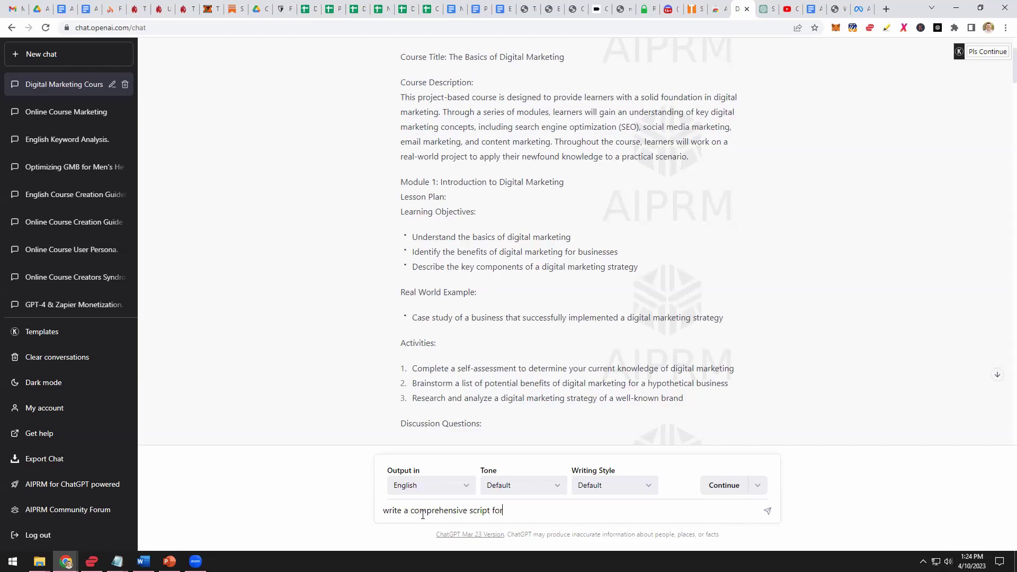
type("urse that teachese")
key("BackSpace")
key("BackSpace")
type("s these concep")
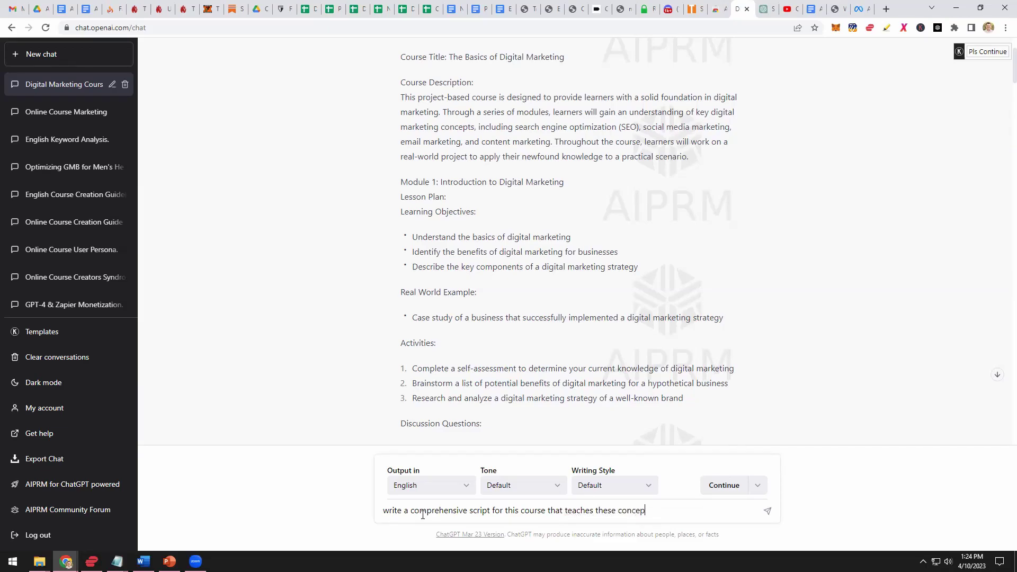
type("ts:")
type("Understand the basics of digital marketing Identify the benefits of digital marketing for businesses Describe the key components of a digital marketing strategy")
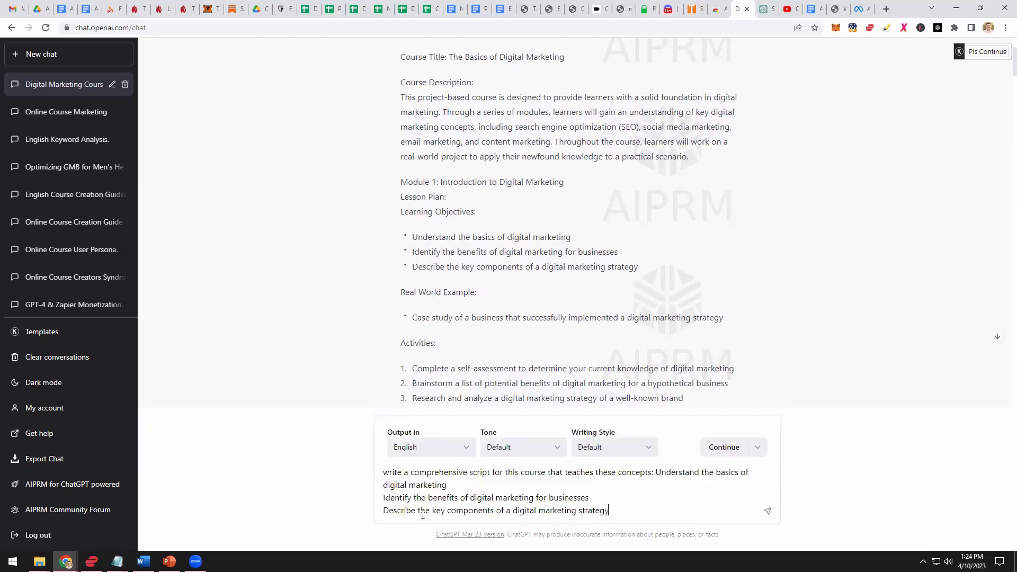
key("Return")
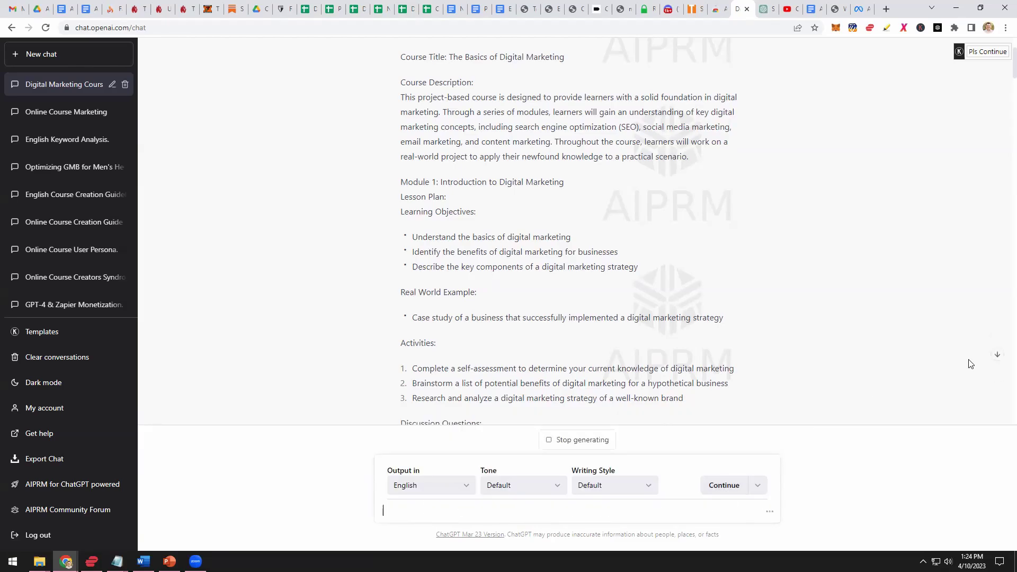
- Review the full generated course script from its welcome paragraph to its end and return to Module 1 in the original outline
left_click(999, 358)
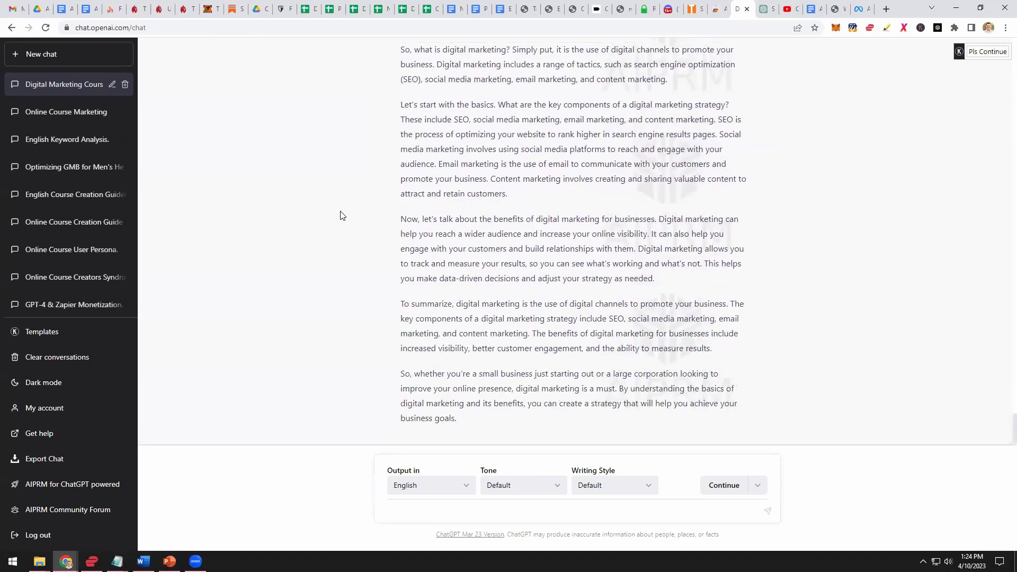
scroll(342, 216, "up", 1)
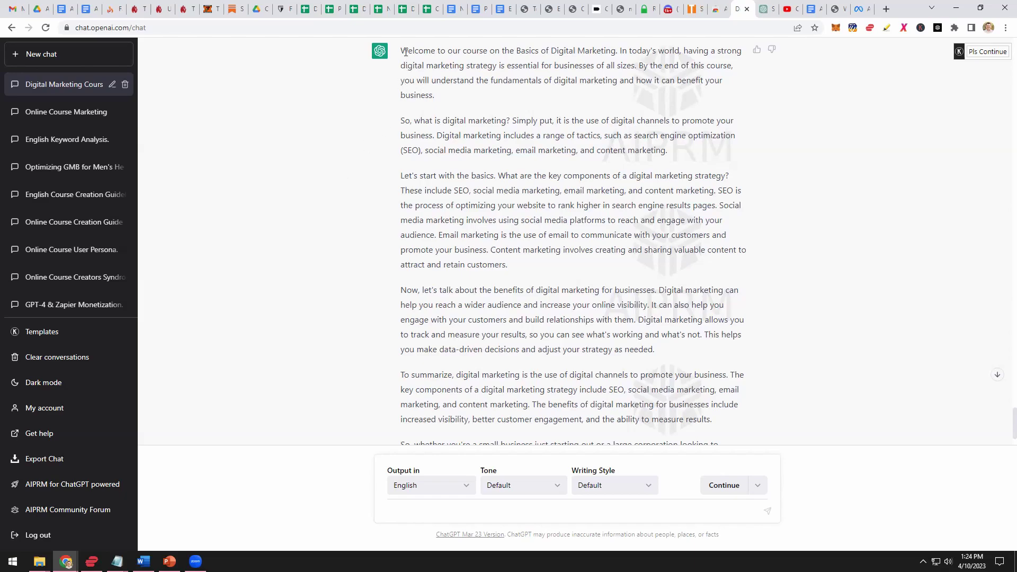
left_click_drag(403, 51, 666, 421)
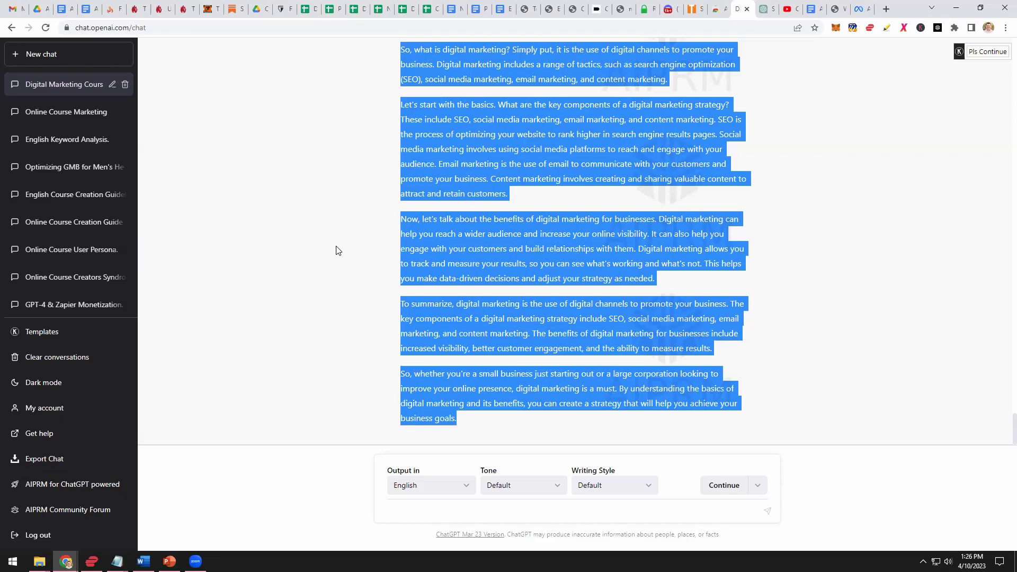
left_click(338, 250)
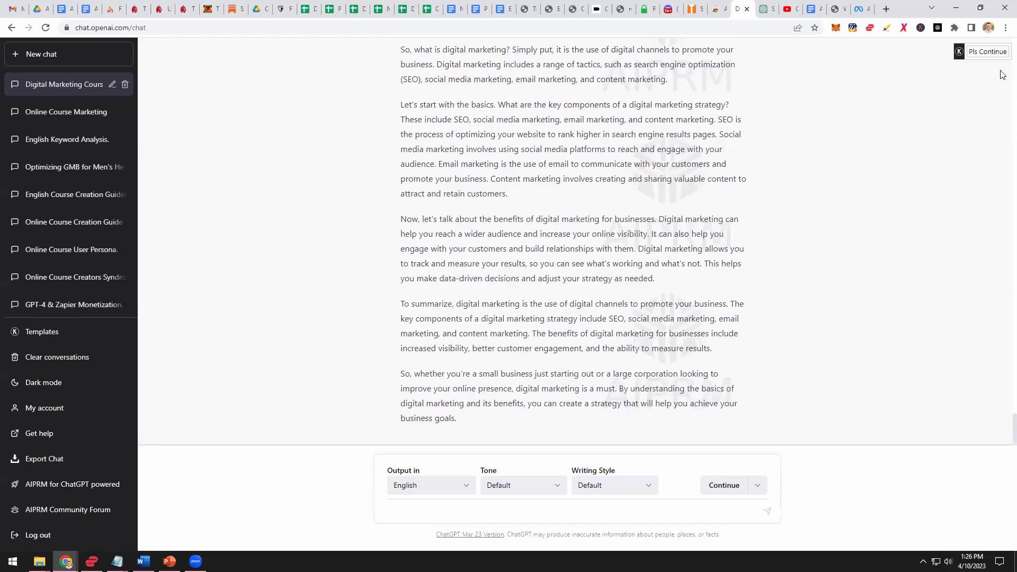
scroll(1002, 55, "up", 20)
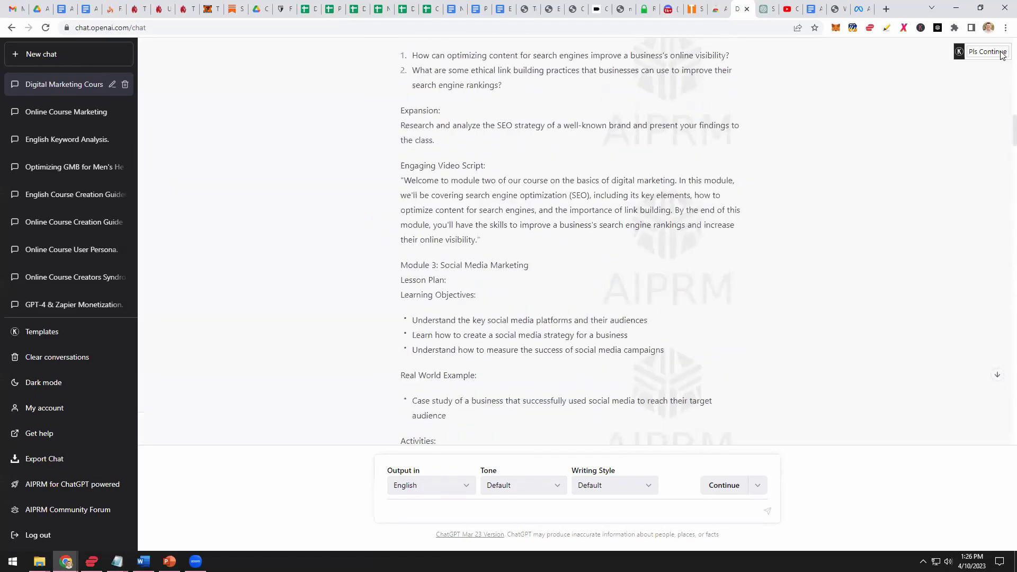
scroll(1002, 55, "up", 10)
scroll(837, 192, "down", 3)
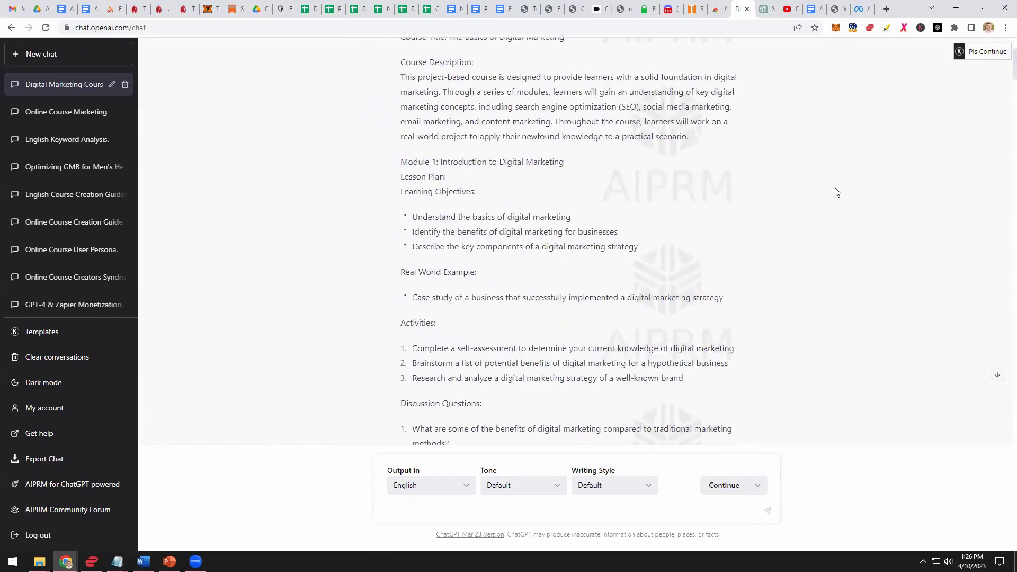